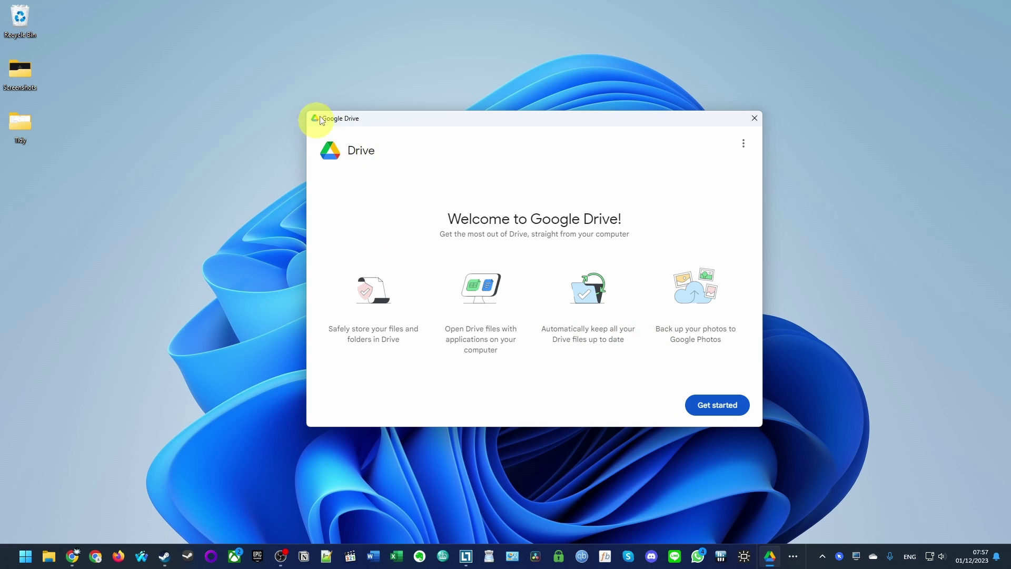
Step: Open the options menu in the Google Drive welcome window
{"action": "left_click", "coordinate": [744, 143]}
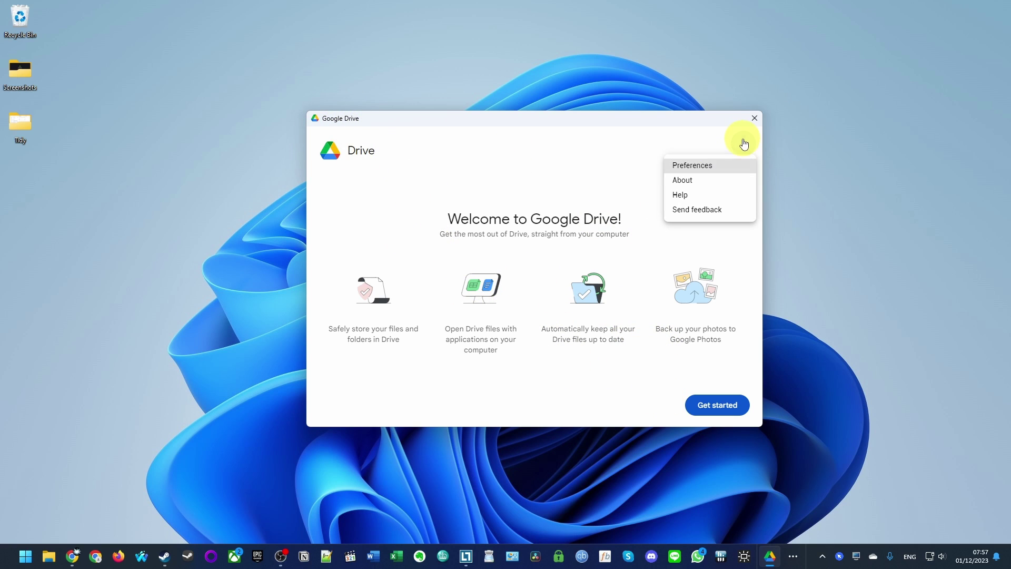
Step: Close the Drive welcome window and choose Uninstall for Google Drive under Settings > Installed apps
{"action": "left_click", "coordinate": [699, 166]}
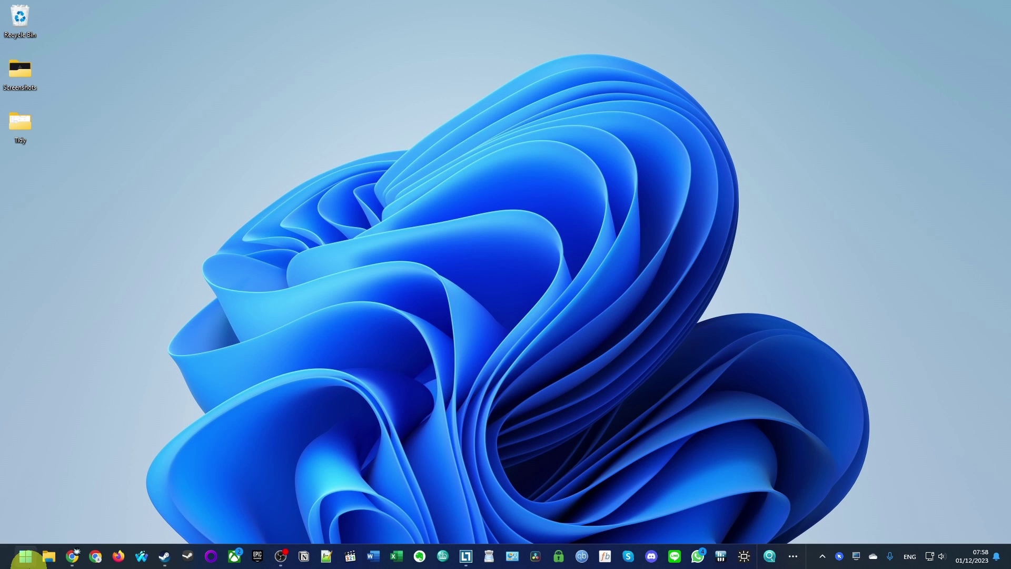
{"action": "left_click", "coordinate": [27, 559]}
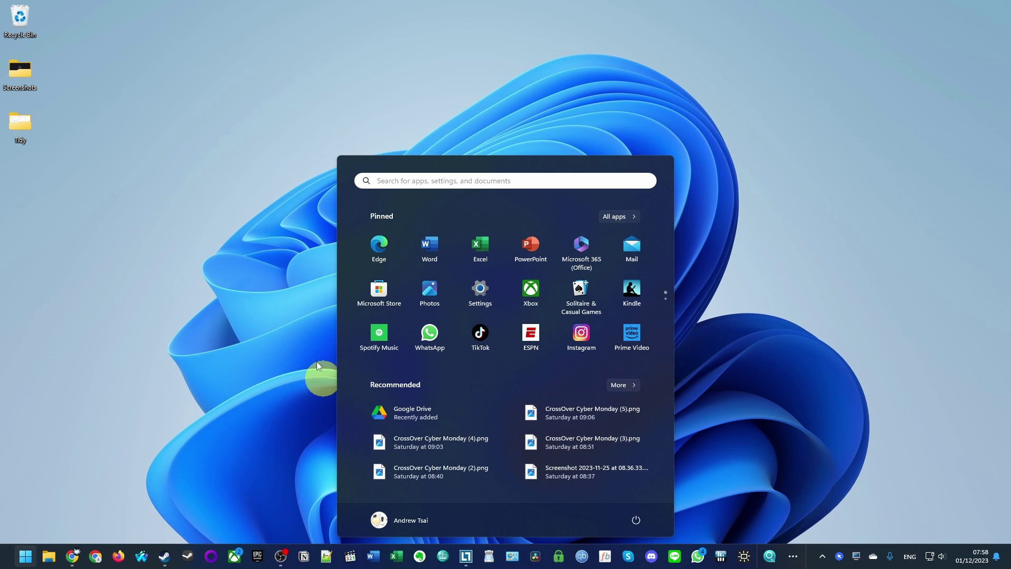
{"action": "left_click", "coordinate": [480, 293]}
{"action": "left_click", "coordinate": [299, 278]}
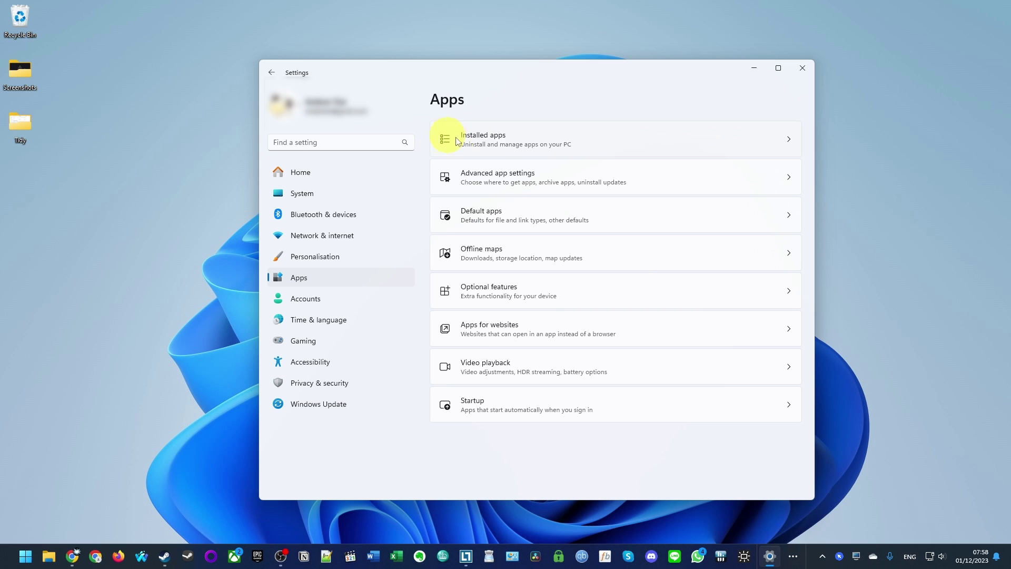
{"action": "left_click", "coordinate": [459, 143]}
{"action": "type", "text": "g"}
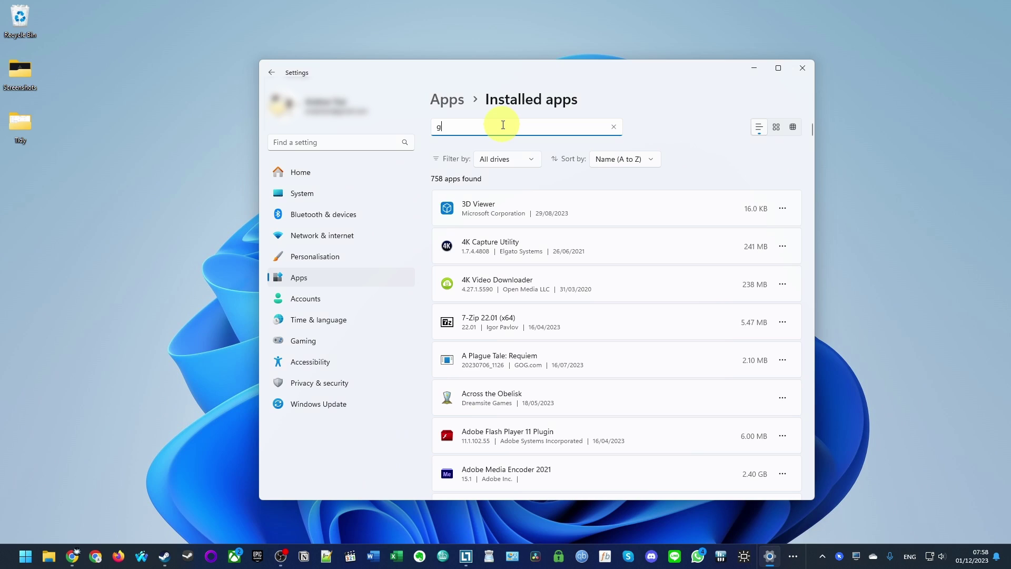
{"action": "type", "text": "oogle"}
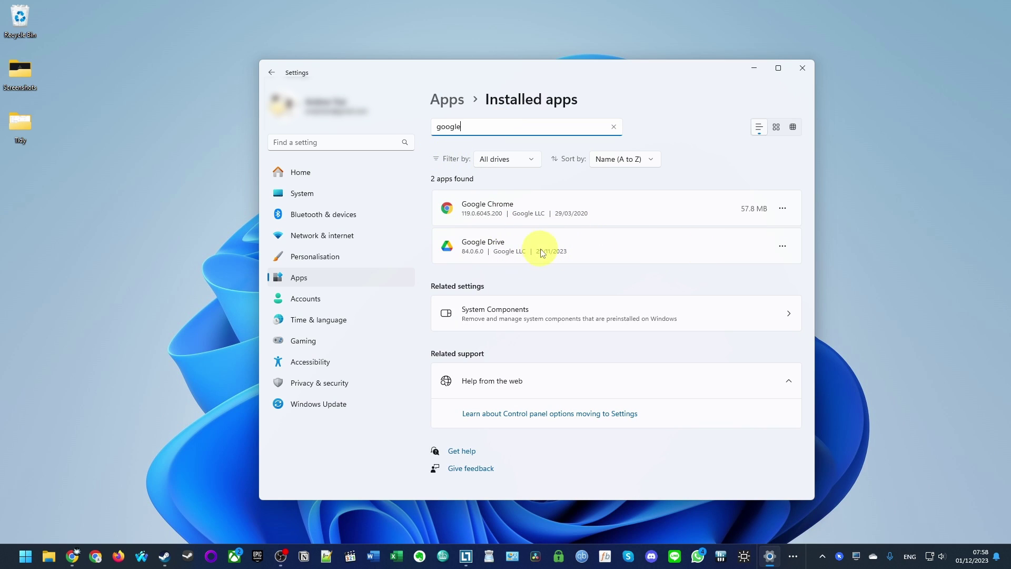
{"action": "left_click", "coordinate": [786, 247]}
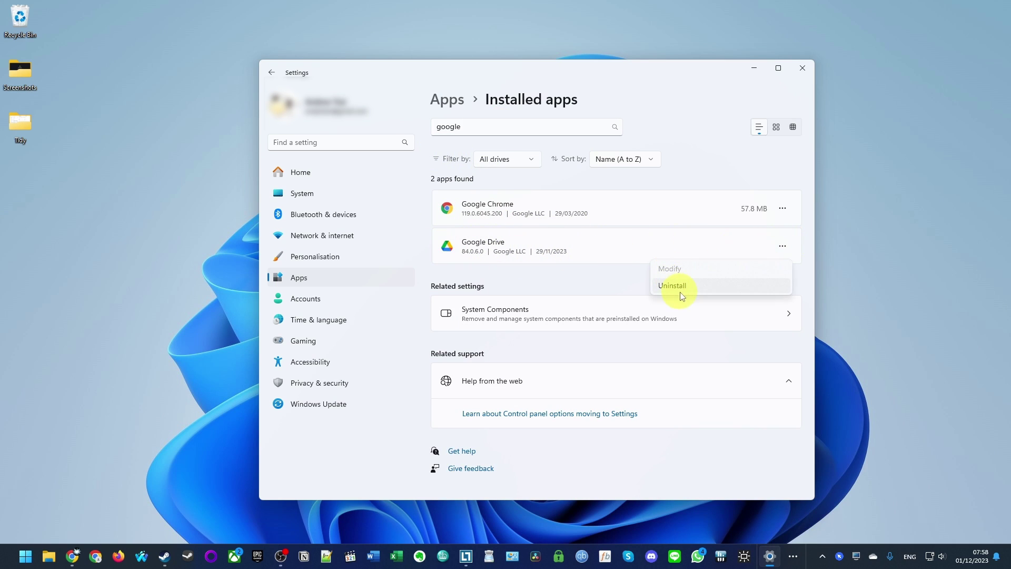
{"action": "left_click", "coordinate": [678, 290]}
Step: Confirm Google Drive's uninstall, run the uninstaller, and close the Drive window still running
{"action": "left_click", "coordinate": [758, 304]}
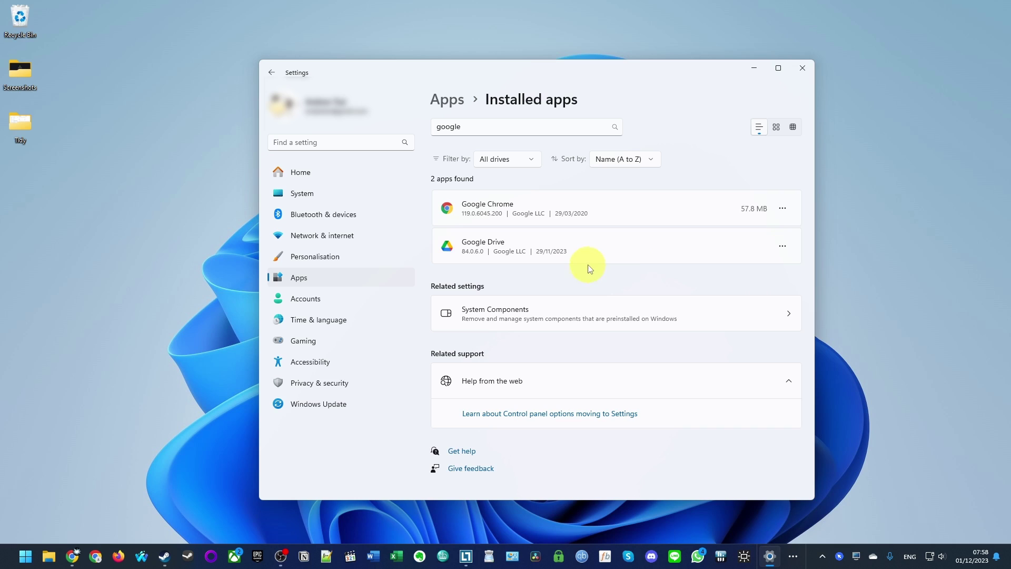
{"action": "left_click", "coordinate": [801, 69]}
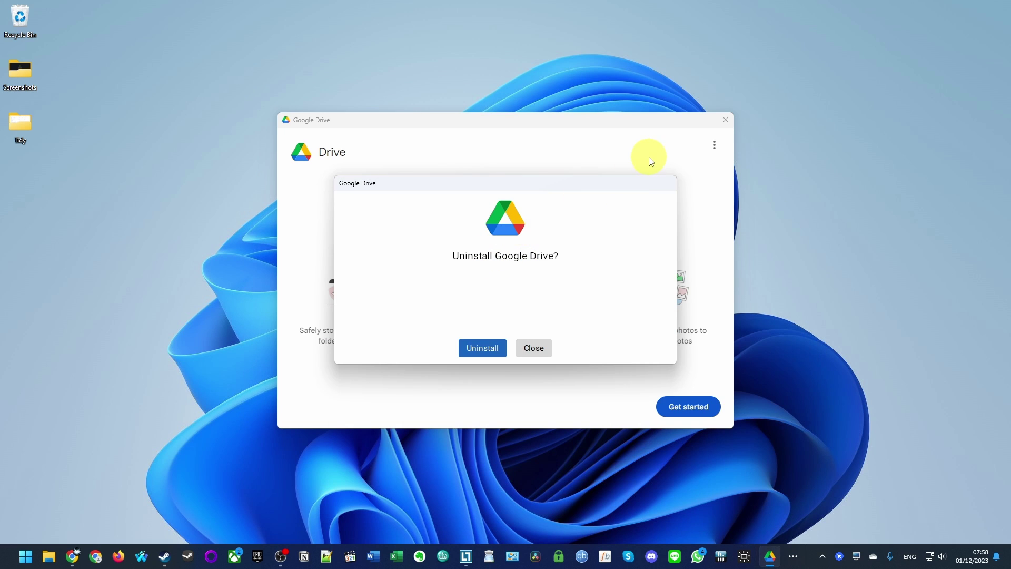
{"action": "left_click", "coordinate": [475, 349]}
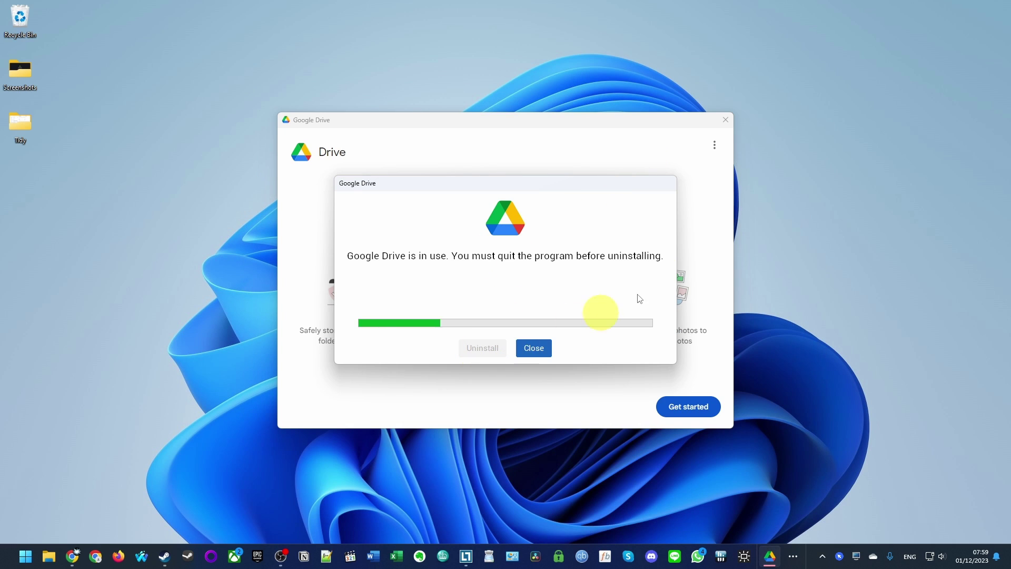
{"action": "mouse_move", "coordinate": [400, 120]}
{"action": "left_mouse_down"}
{"action": "mouse_move", "coordinate": [666, 110]}
{"action": "mouse_move", "coordinate": [478, 99]}
{"action": "left_mouse_up"}
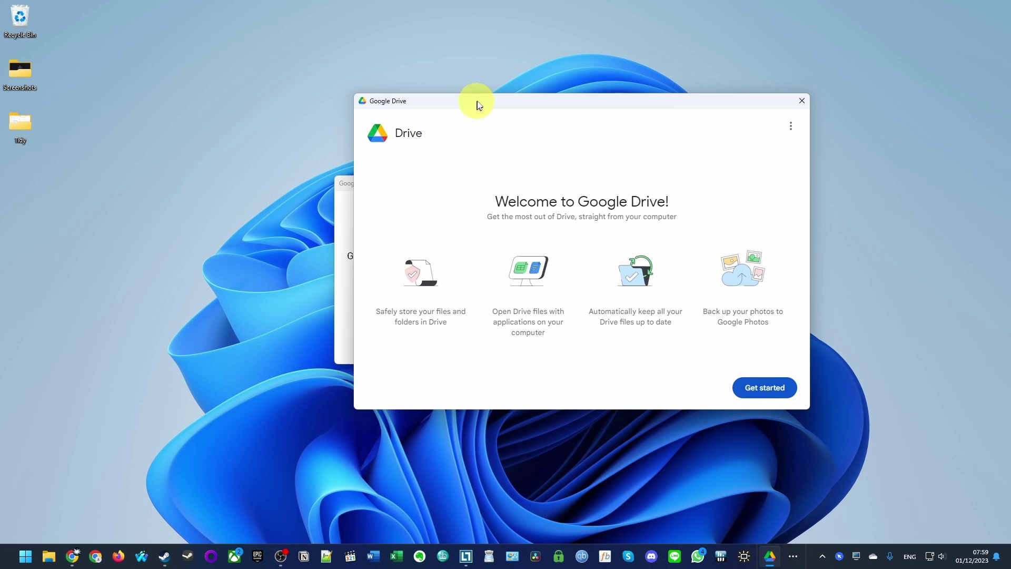
{"action": "left_click", "coordinate": [803, 98]}
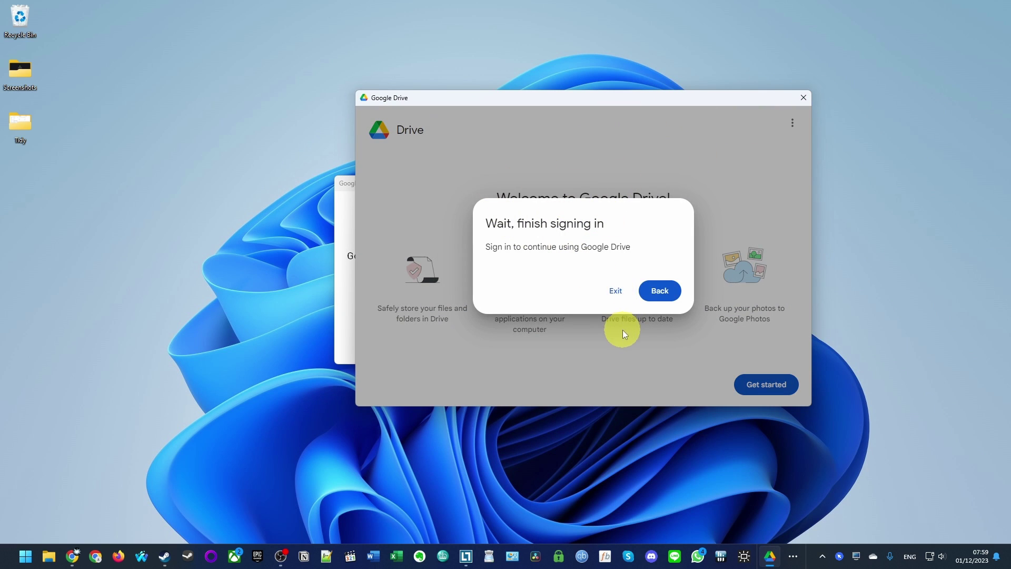
Step: Exit Google Drive without signing in, dismiss the in-use message, and reopen Windows Settings
{"action": "left_click", "coordinate": [614, 294]}
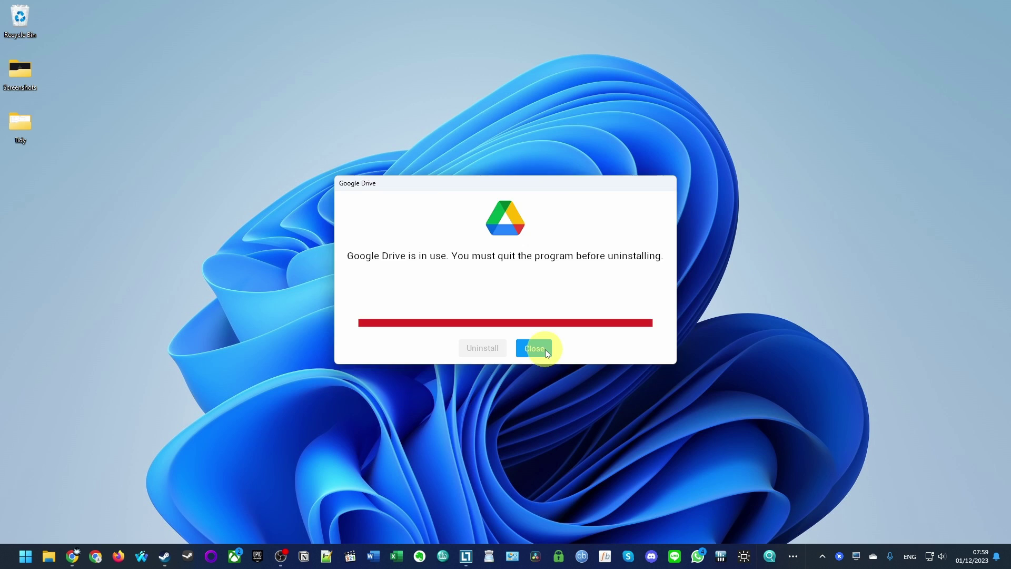
{"action": "left_click", "coordinate": [541, 348]}
{"action": "left_click", "coordinate": [25, 556]}
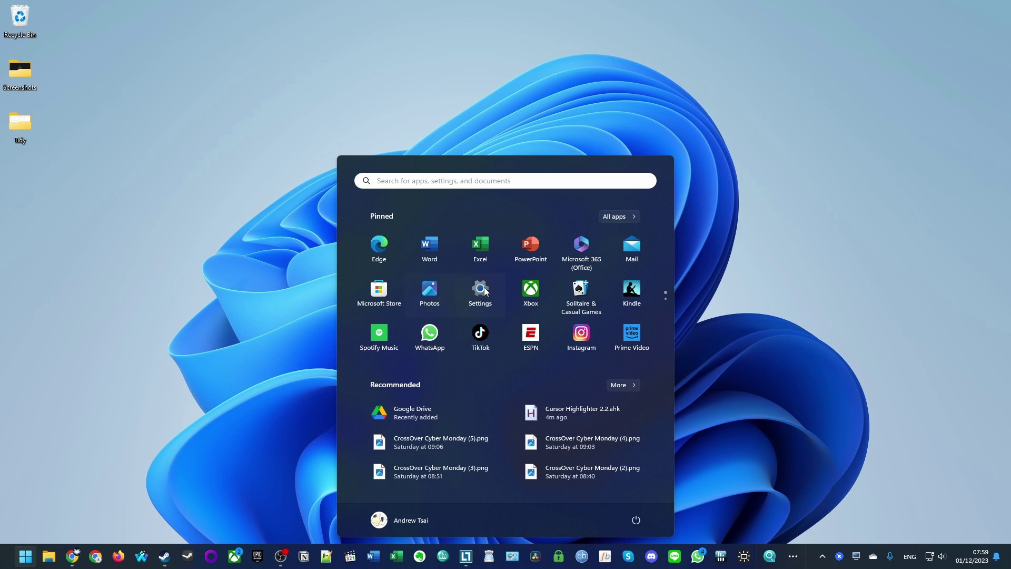
{"action": "left_click", "coordinate": [478, 293]}
Step: Find Google Drive among the 'google' installed apps and confirm its Uninstall again
{"action": "left_click", "coordinate": [449, 126]}
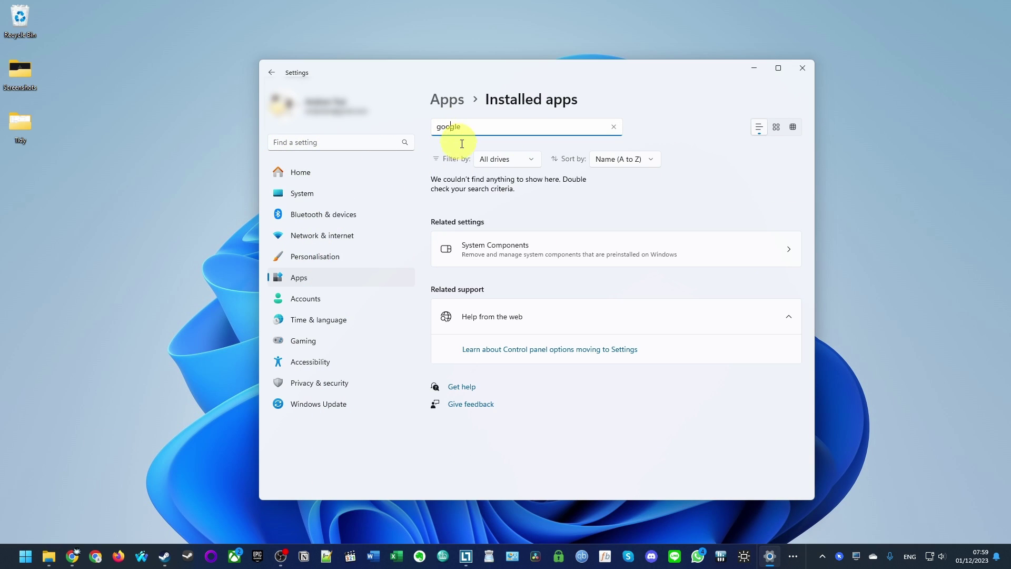
{"action": "left_click", "coordinate": [781, 245]}
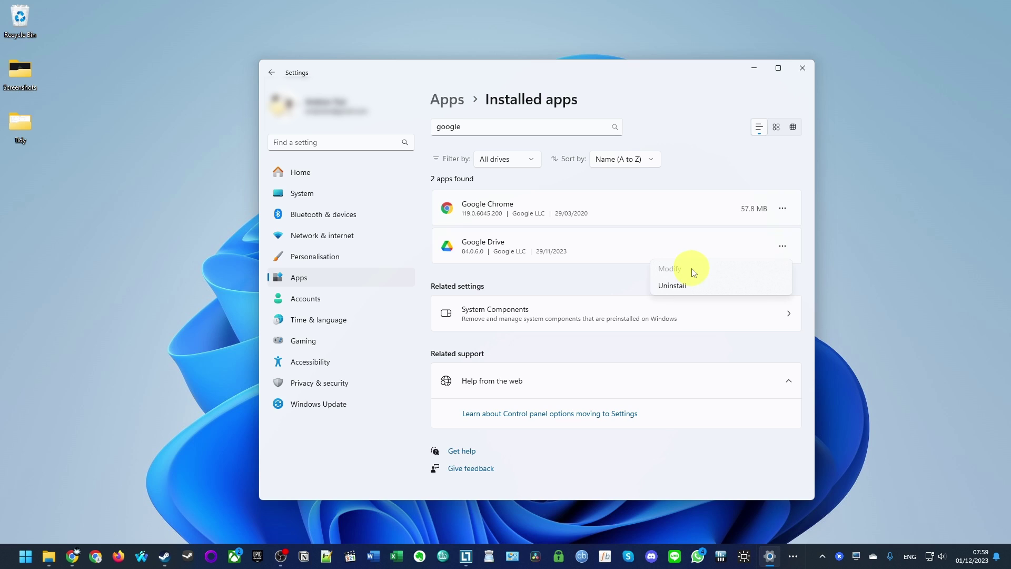
{"action": "left_click", "coordinate": [682, 285]}
{"action": "left_click", "coordinate": [762, 302]}
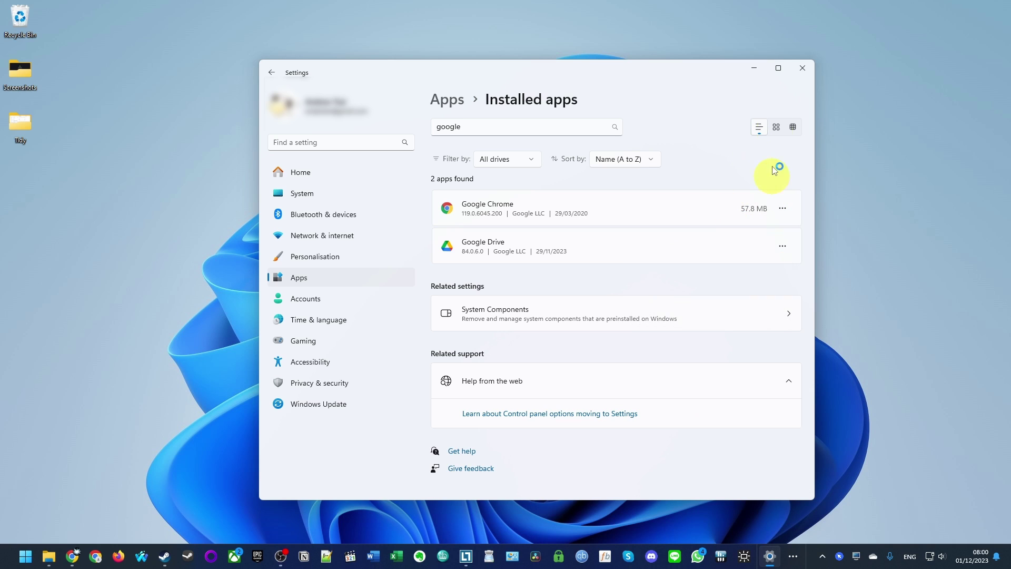
{"action": "left_click", "coordinate": [754, 68]}
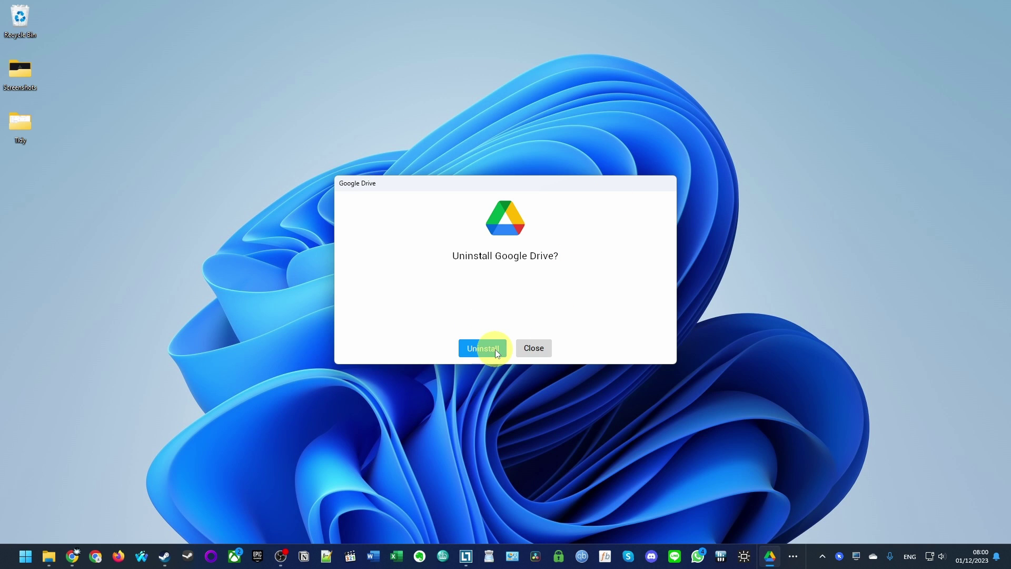
Step: Finish removing Google Drive, close the completion message, and open Start search
{"action": "left_click", "coordinate": [495, 349]}
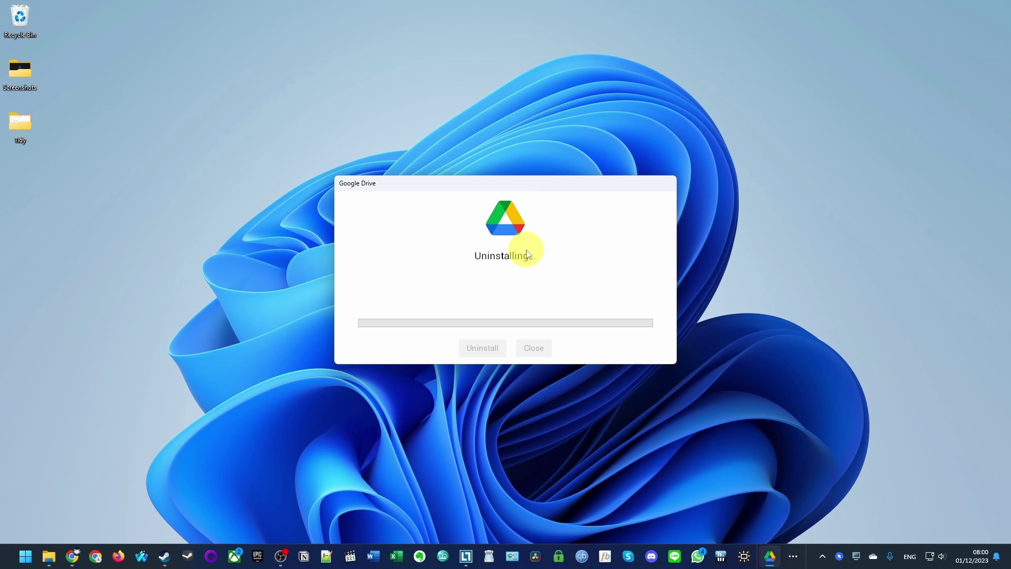
{"action": "left_click", "coordinate": [542, 349]}
{"action": "key", "text": "super"}
{"action": "type", "text": "google drive"}
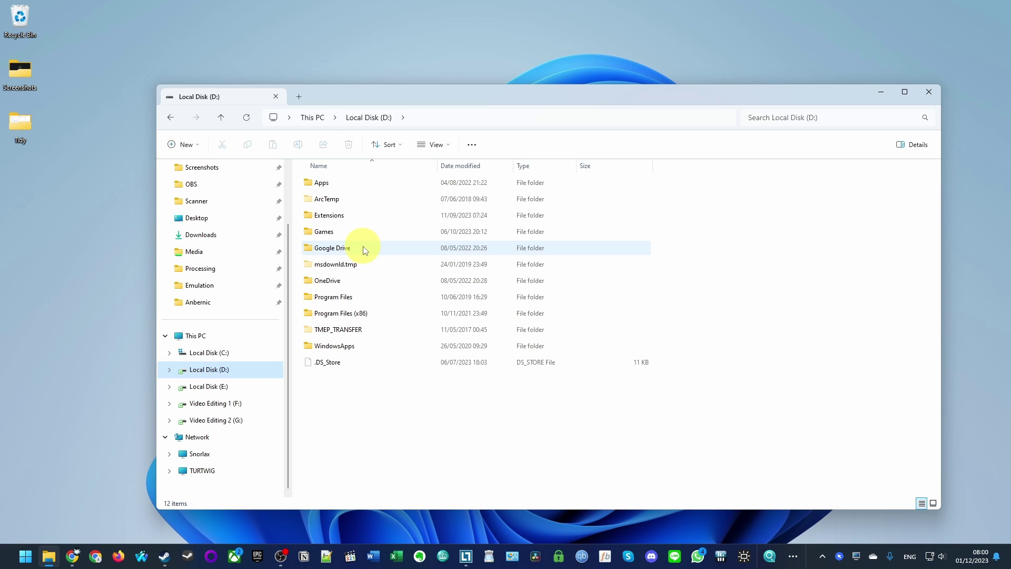
Step: Select the leftover Google Drive folder on Local Disk (D:)
{"action": "left_click", "coordinate": [361, 248]}
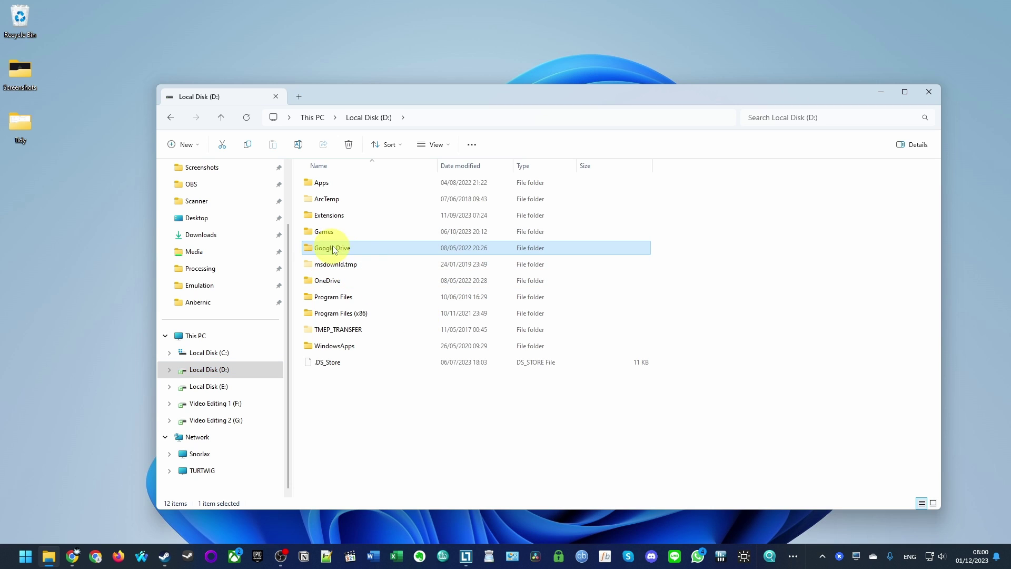